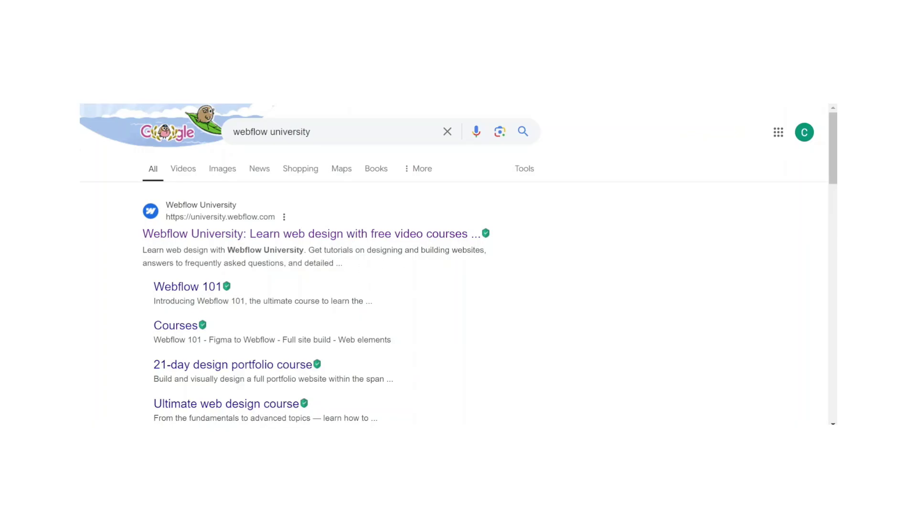
# - Switch to Webflow University and scroll to the Figma to Webflow and 21-day portfolio course cards
pyautogui.hotkey('ctrl', 'Tab')
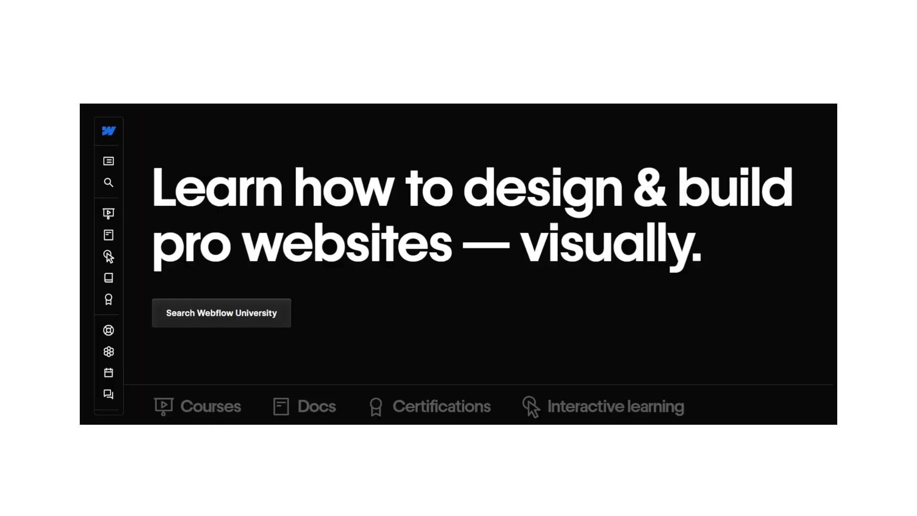
pyautogui.scroll(-6, 405, 259)
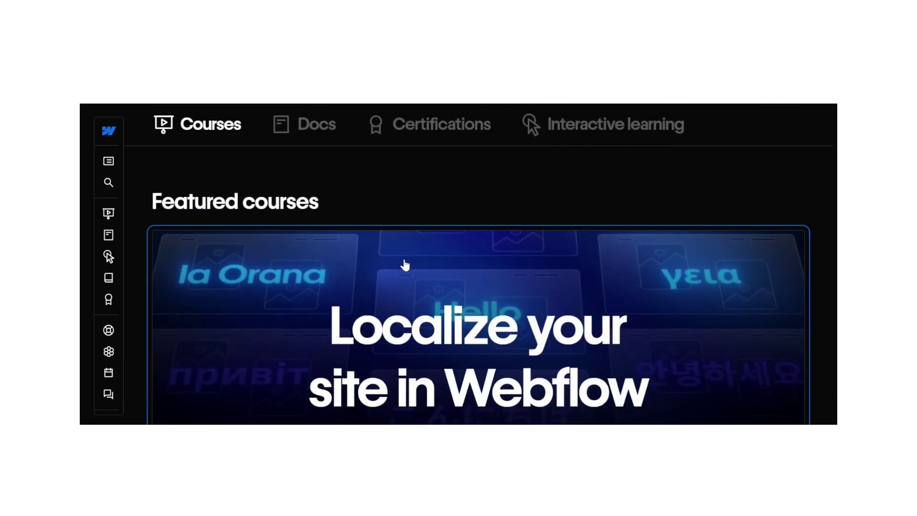
pyautogui.scroll(-4, 404, 260)
pyautogui.scroll(5, 405, 262)
pyautogui.scroll(3, 405, 265)
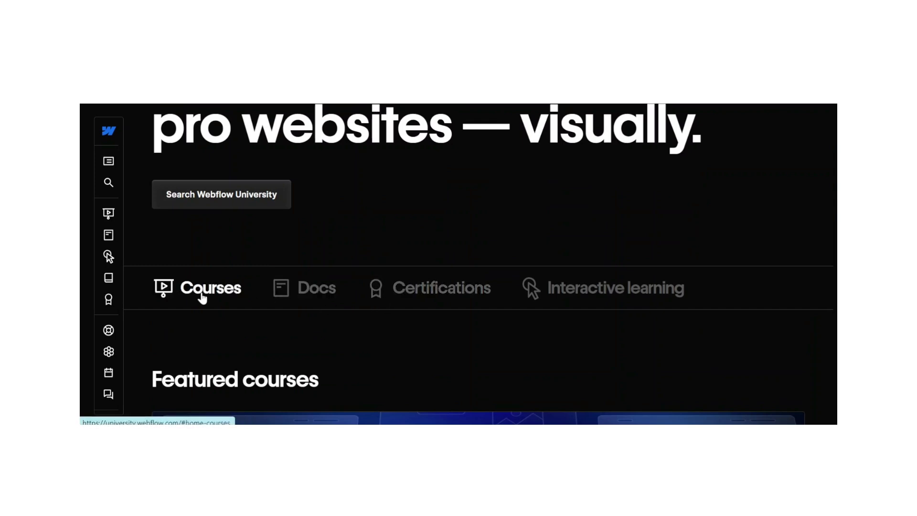
pyautogui.scroll(-3, 205, 297)
pyautogui.scroll(-8, 208, 297)
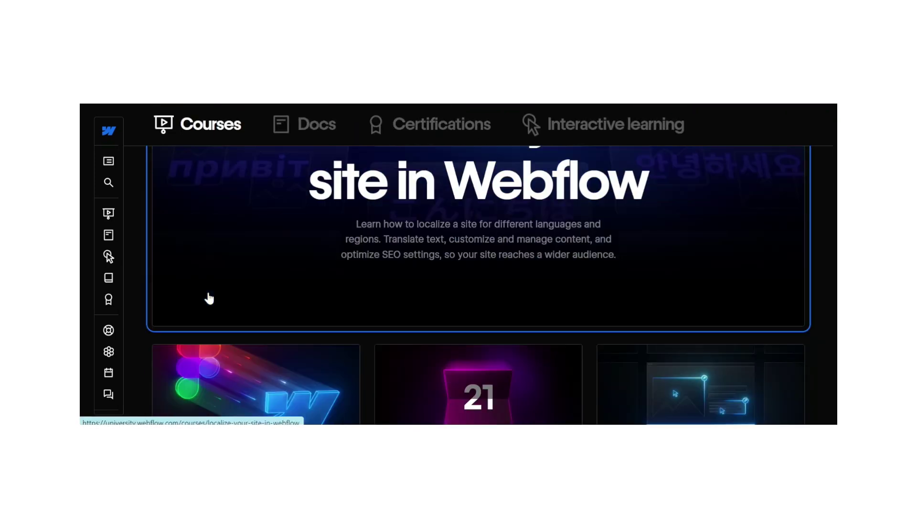
pyautogui.scroll(2, 254, 288)
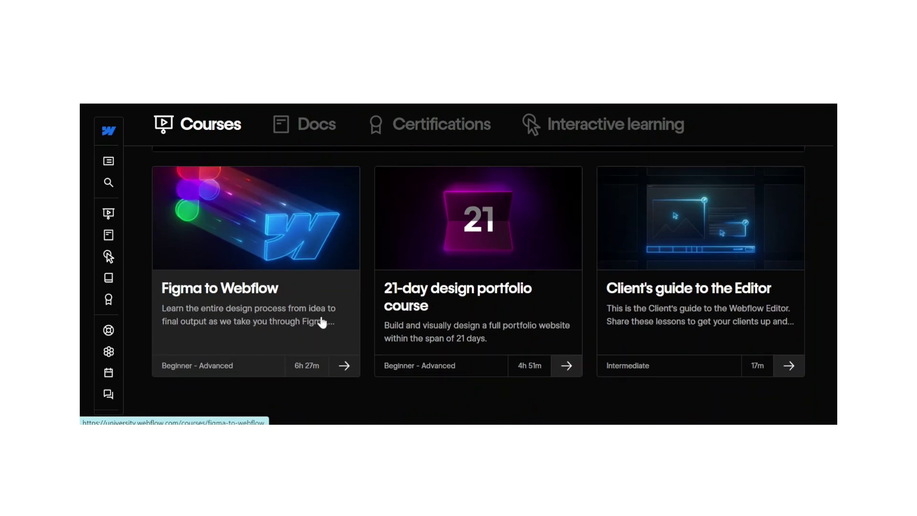
pyautogui.scroll(1, 323, 323)
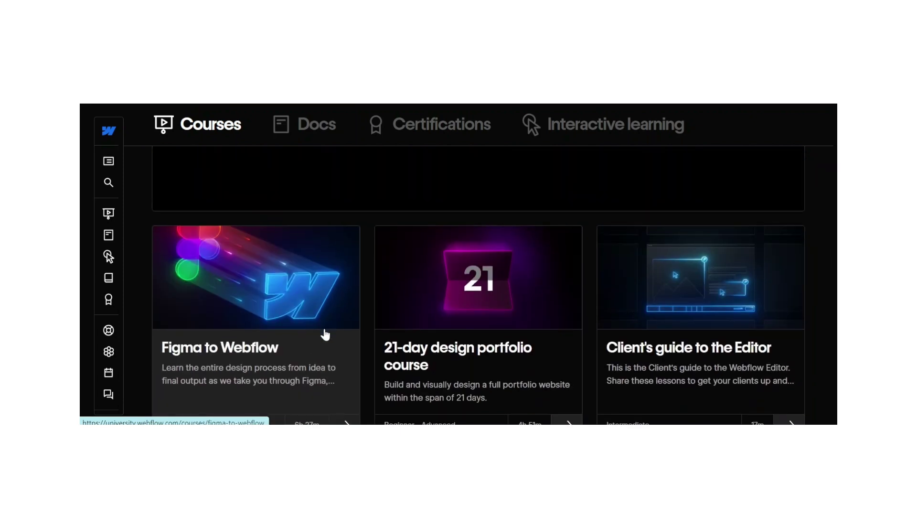
# - Open the 21-day design portfolio course and scroll its contents down to the Continue learning suggestions
pyautogui.click(418, 365)
pyautogui.scroll(-2, 417, 359)
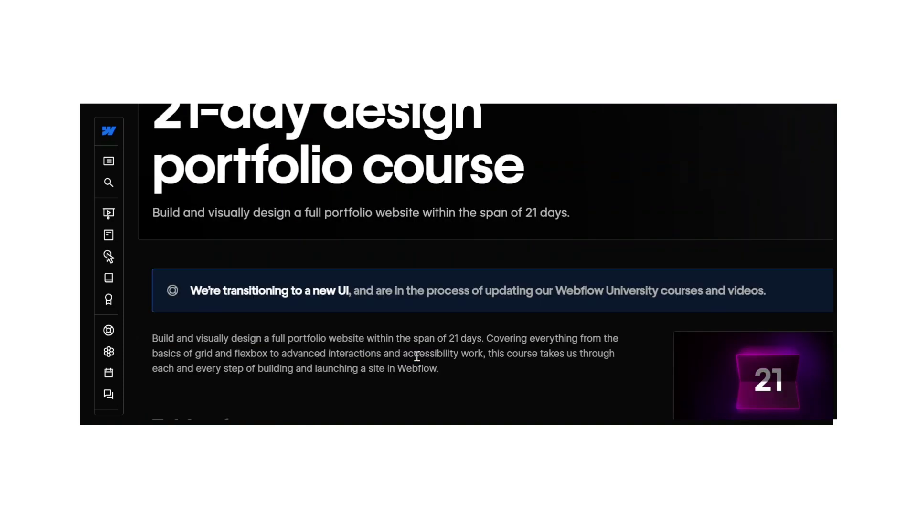
pyautogui.scroll(-2, 416, 356)
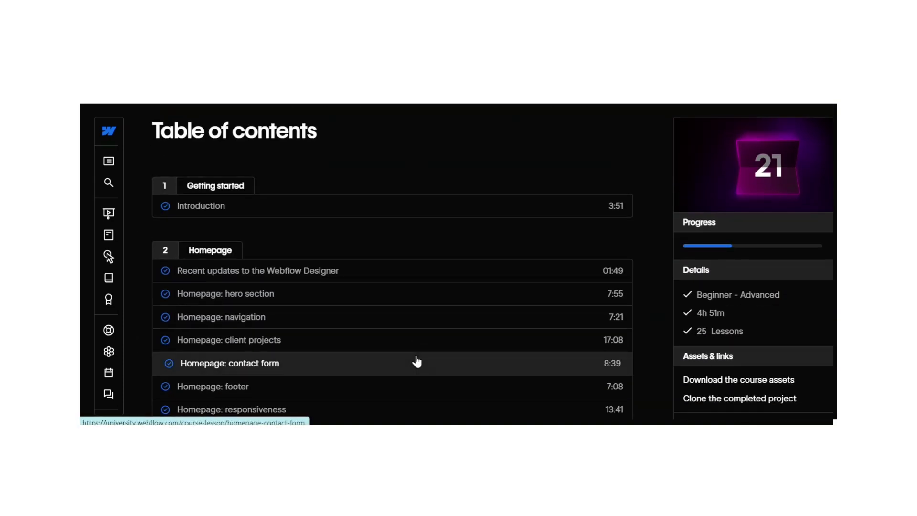
pyautogui.scroll(-1, 416, 357)
pyautogui.scroll(-7, 417, 361)
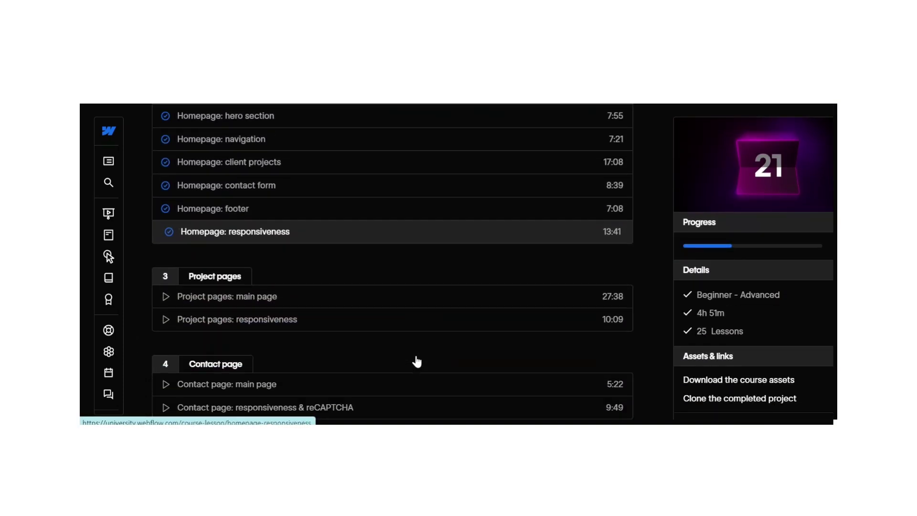
pyautogui.scroll(-7, 417, 361)
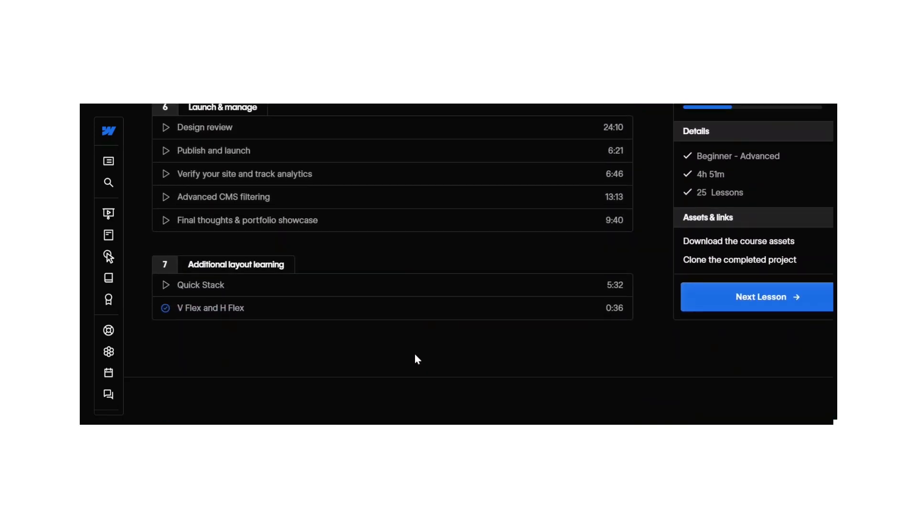
pyautogui.scroll(-5, 417, 358)
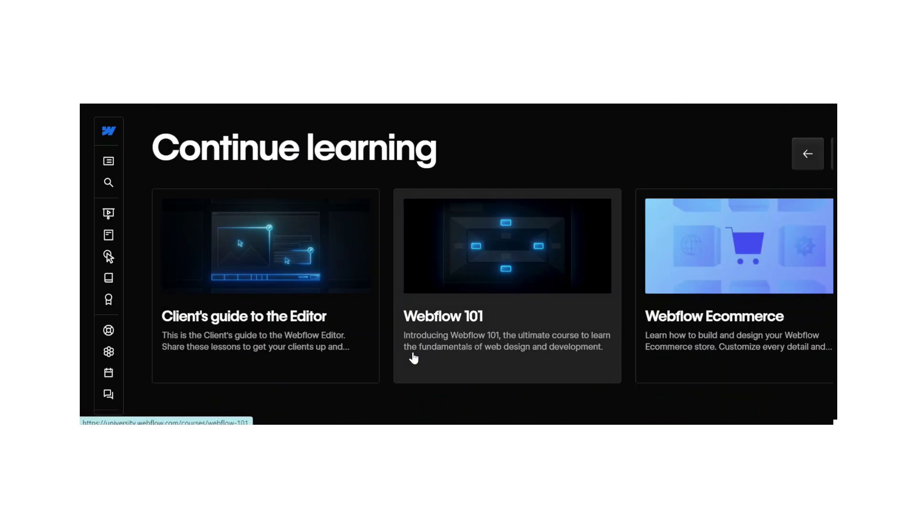
pyautogui.scroll(-3, 354, 354)
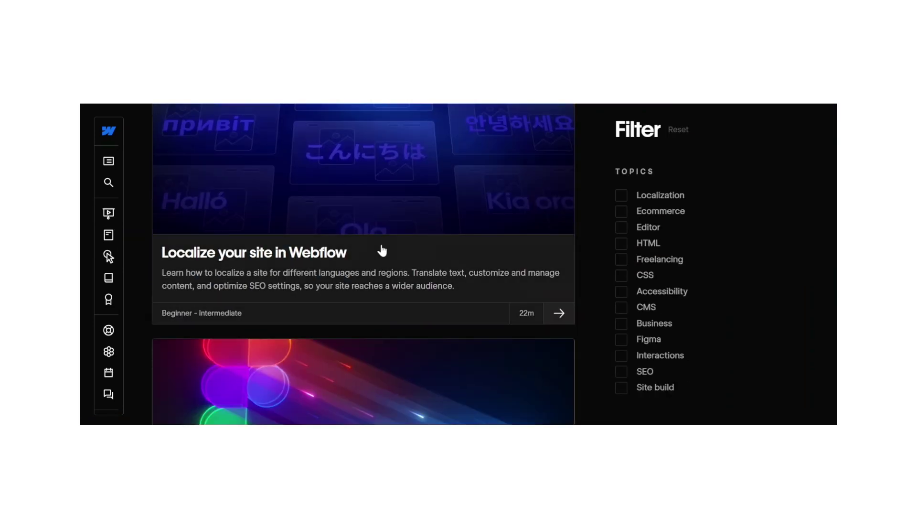
pyautogui.scroll(-8, 368, 251)
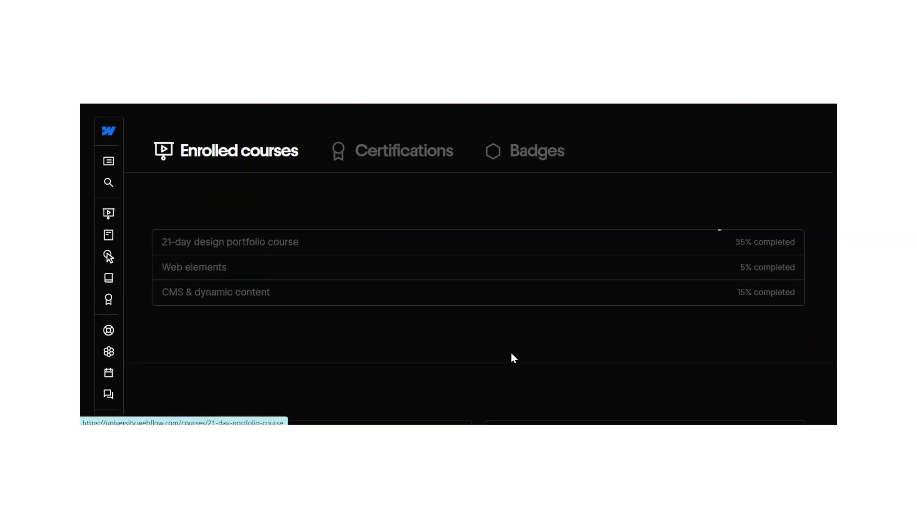
# - Scroll through the reopened 21-day design portfolio course page
pyautogui.scroll(3, 512, 358)
pyautogui.scroll(-2, 512, 358)
pyautogui.scroll(2, 512, 358)
pyautogui.scroll(-2, 512, 359)
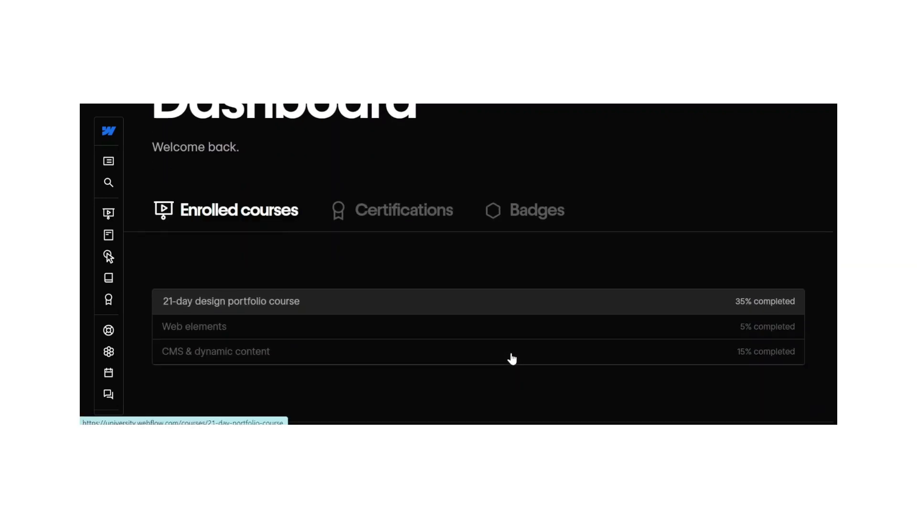
pyautogui.scroll(2, 512, 358)
pyautogui.scroll(-2, 512, 359)
pyautogui.scroll(2, 512, 359)
pyautogui.scroll(-2, 512, 359)
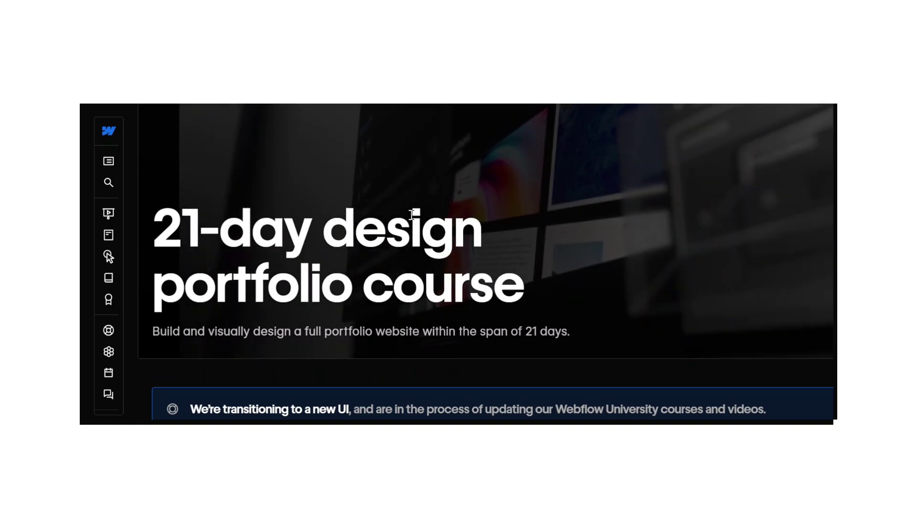
pyautogui.scroll(-3, 412, 215)
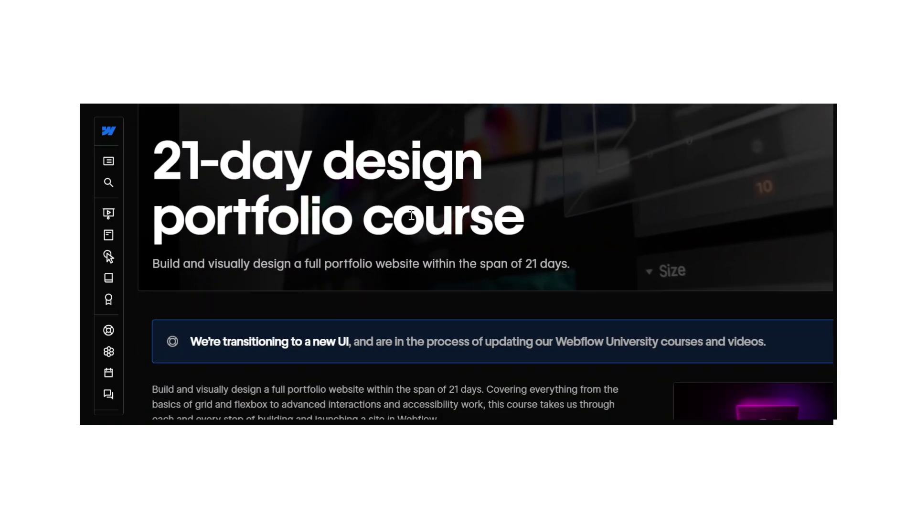
pyautogui.scroll(-5, 412, 215)
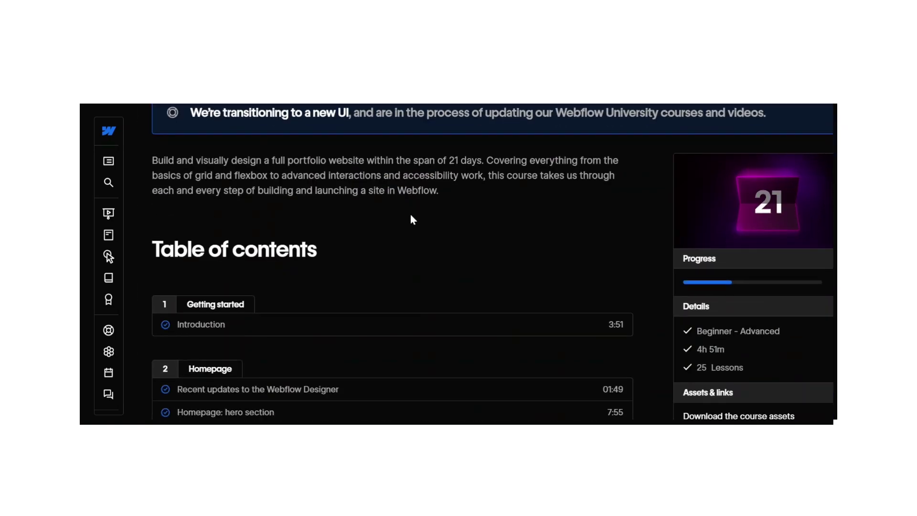
pyautogui.scroll(-1, 411, 216)
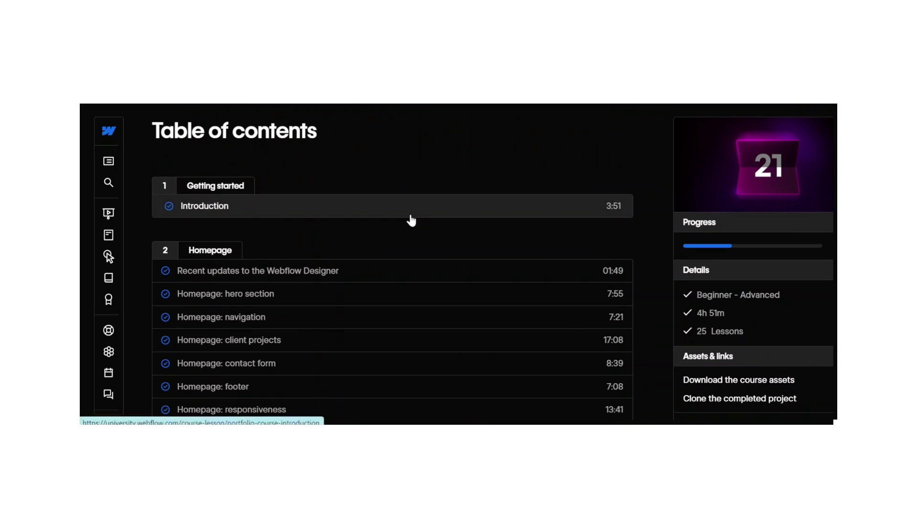
pyautogui.scroll(-6, 402, 240)
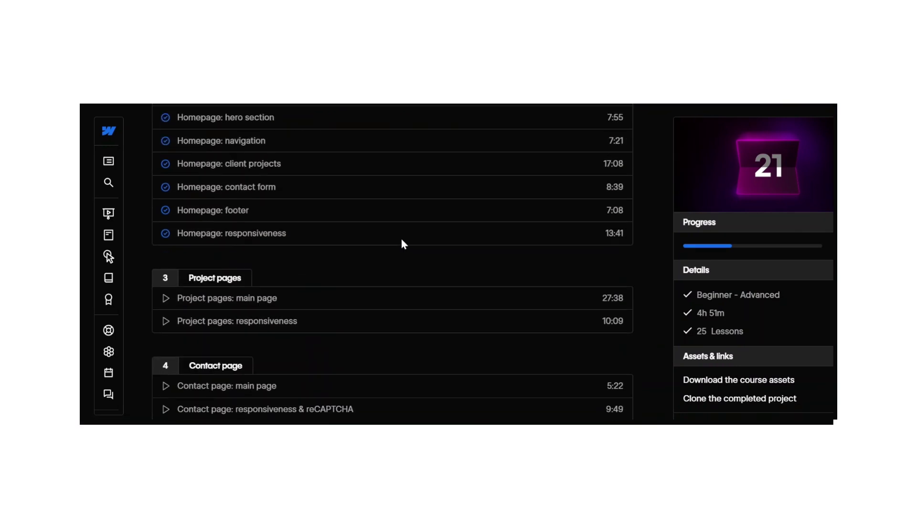
pyautogui.scroll(-10, 402, 243)
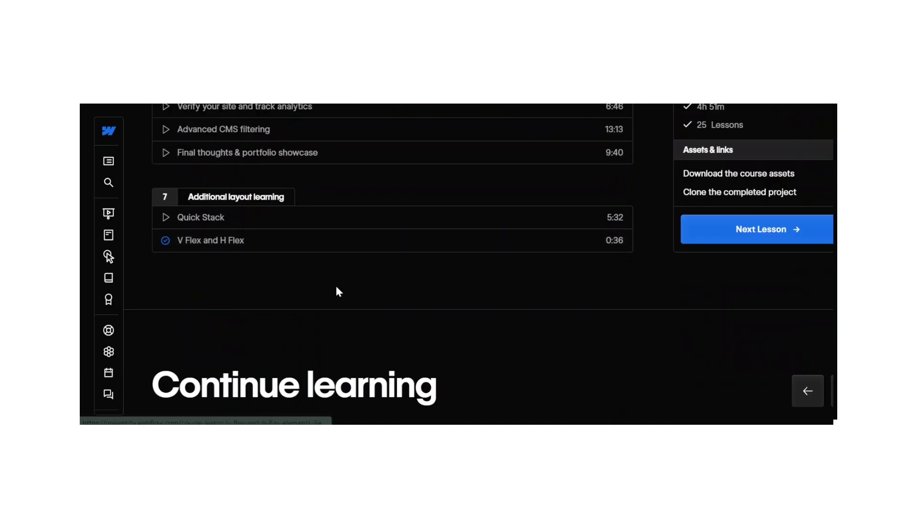
pyautogui.scroll(-1, 336, 287)
pyautogui.scroll(3, 336, 287)
pyautogui.scroll(17, 336, 286)
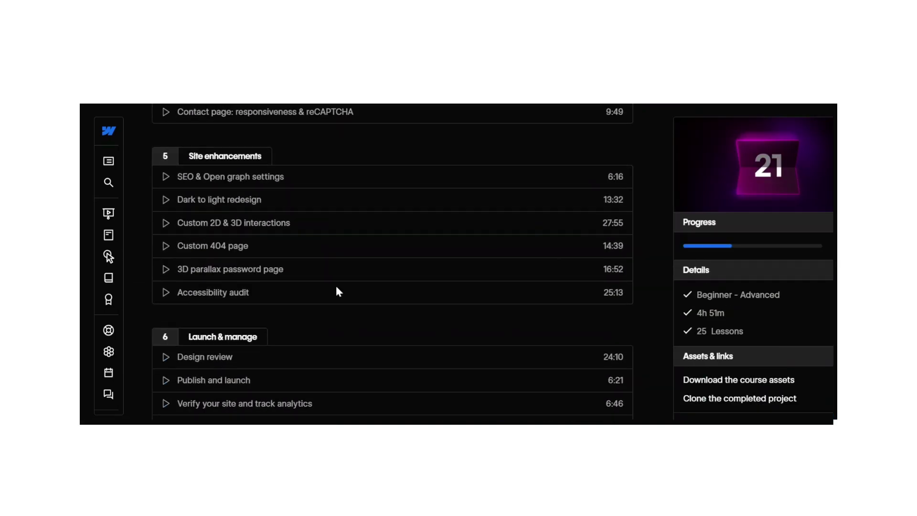
pyautogui.scroll(1, 337, 286)
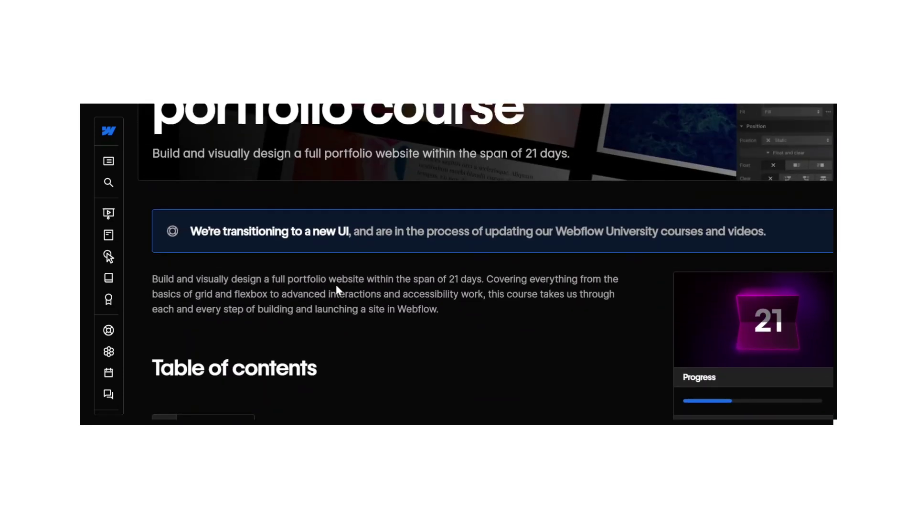
pyautogui.scroll(1, 337, 284)
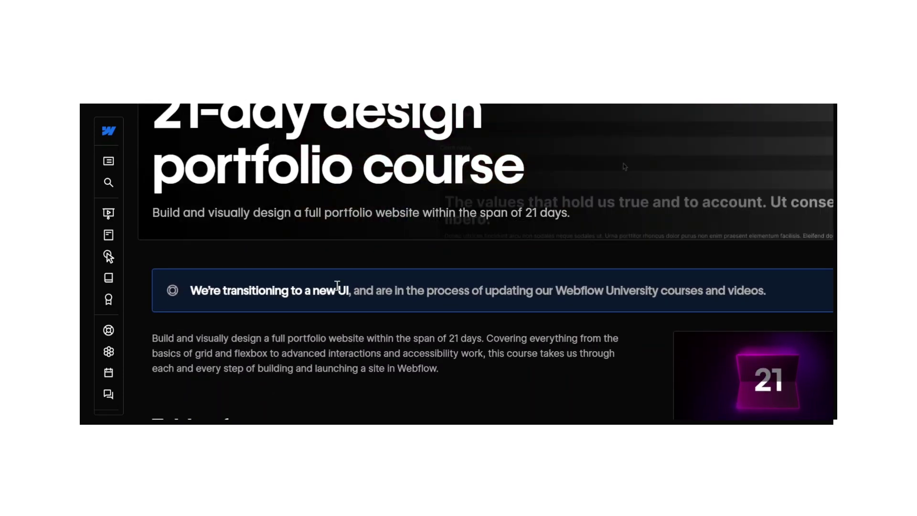
pyautogui.scroll(2, 338, 285)
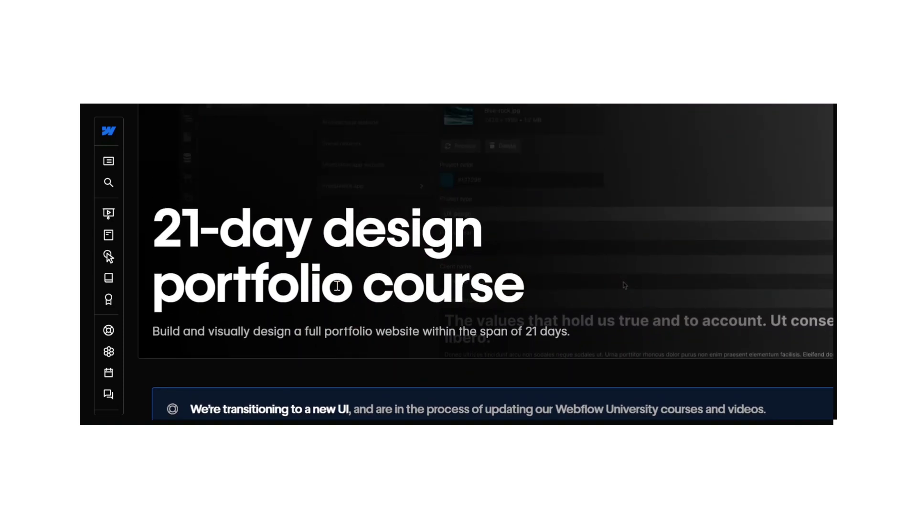
pyautogui.scroll(-2, 337, 286)
pyautogui.scroll(2, 337, 286)
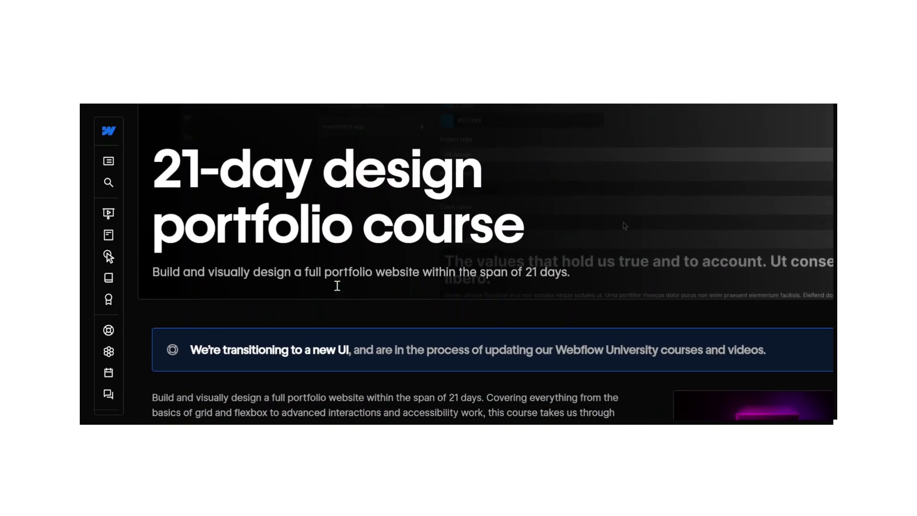
pyautogui.scroll(-2, 337, 285)
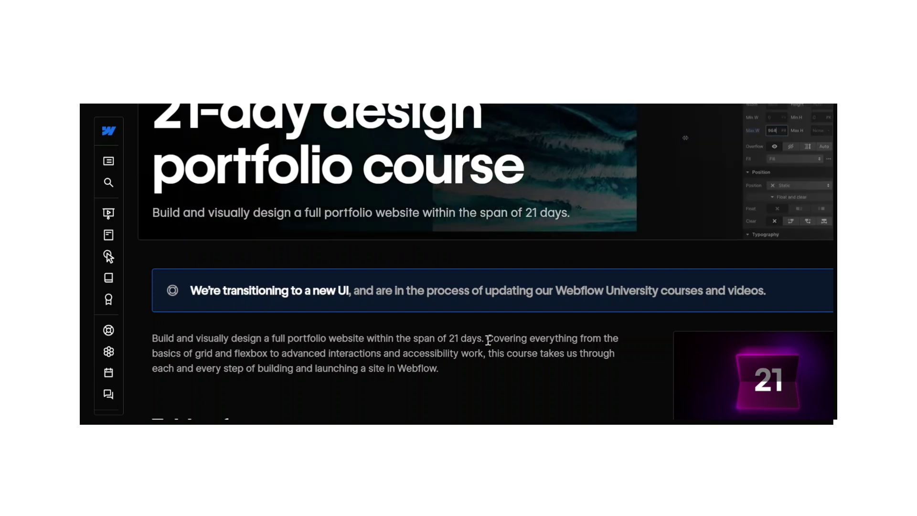
pyautogui.scroll(-2, 488, 341)
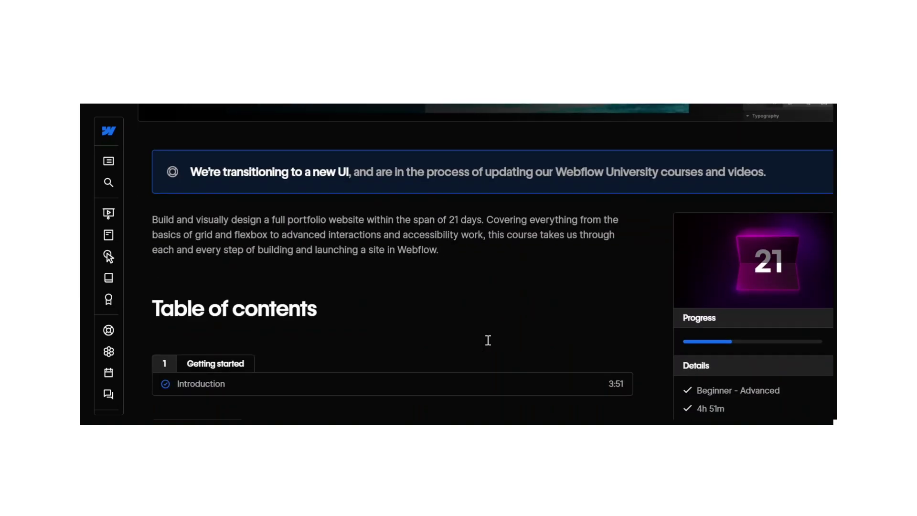
pyautogui.scroll(5, 414, 317)
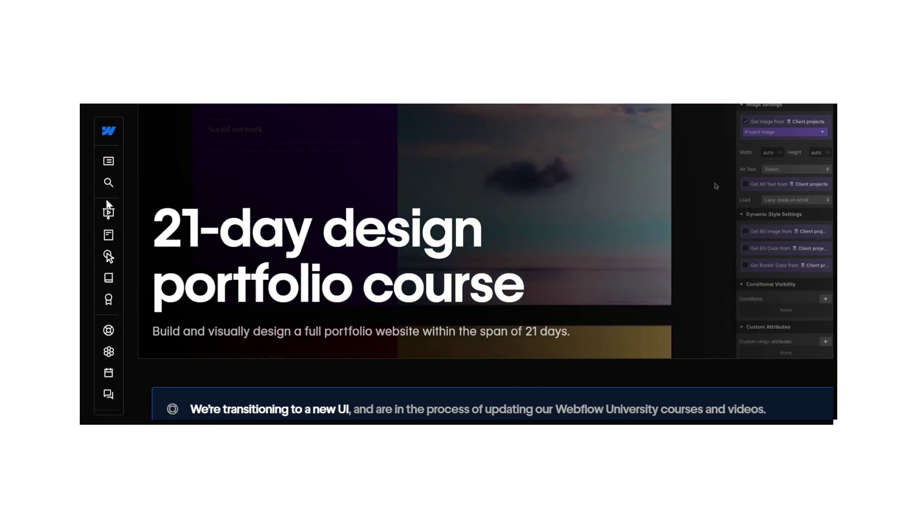
# - Review the enrolled courses on the Dashboard
pyautogui.click(108, 213)
pyautogui.scroll(-3, 251, 218)
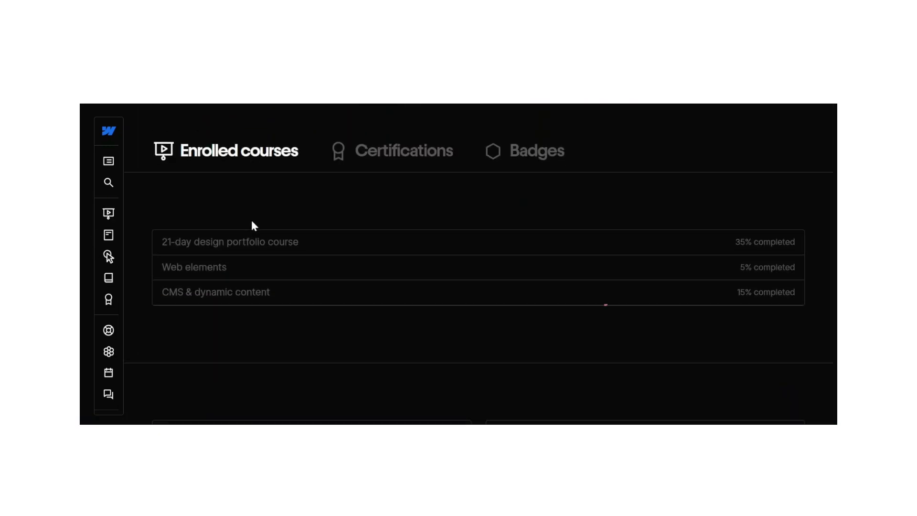
pyautogui.scroll(2, 253, 222)
pyautogui.scroll(-2, 254, 225)
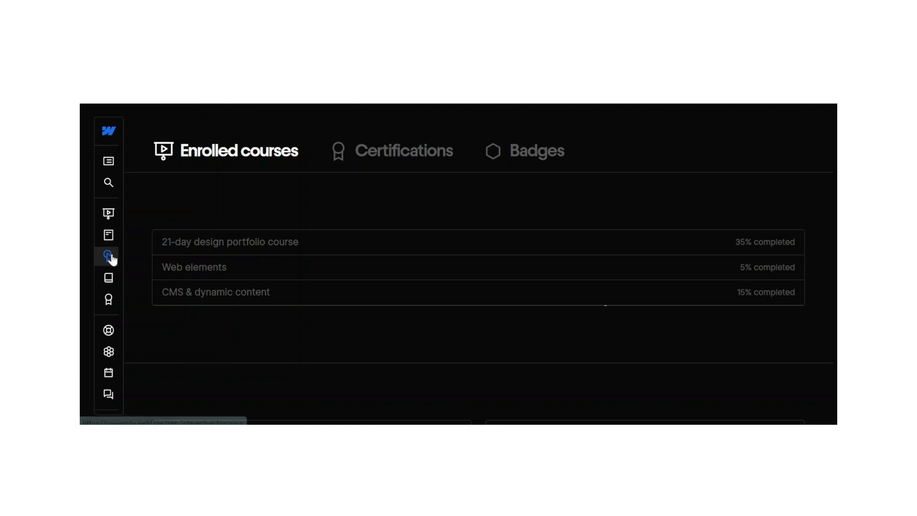
# - Browse the Docs articles, such as Convert elements and Figma to Webflow App
pyautogui.click(108, 161)
pyautogui.scroll(-2, 220, 227)
pyautogui.scroll(-6, 218, 227)
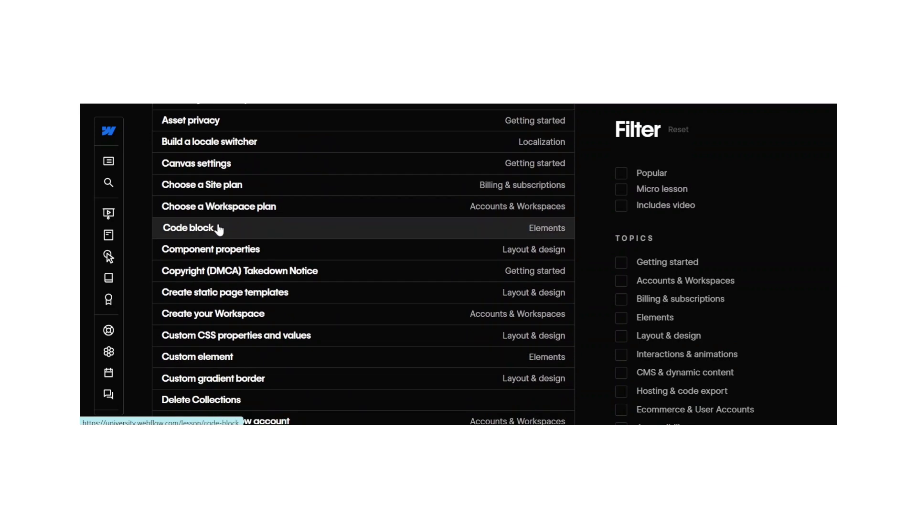
pyautogui.scroll(6, 218, 230)
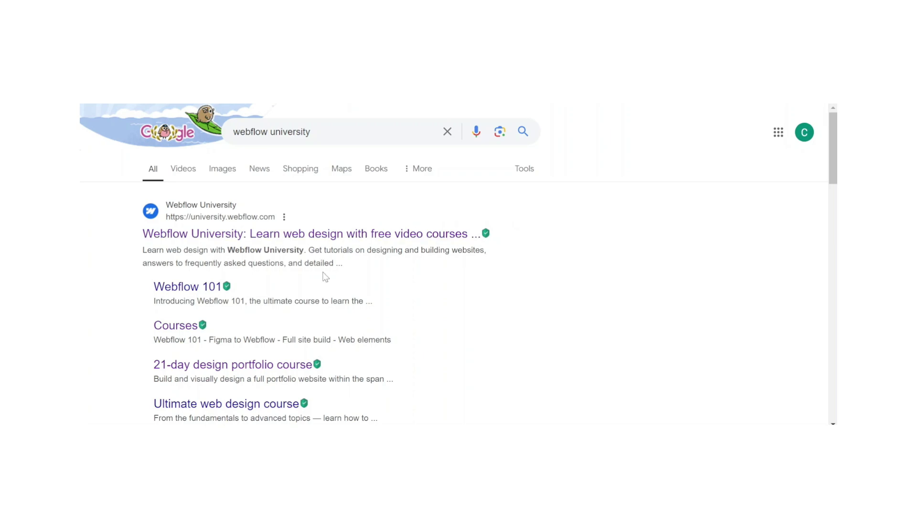
# - Refine the Google query to 'webflow university template' and run it
pyautogui.scroll(-3, 275, 280)
pyautogui.scroll(-4, 275, 281)
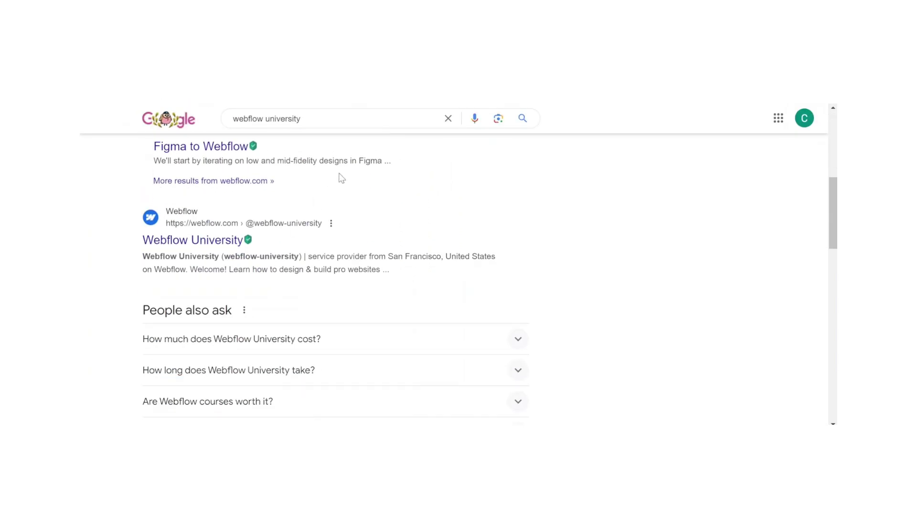
pyautogui.click(380, 113)
pyautogui.write('t')
pyautogui.press('BackSpace')
pyautogui.write('te')
pyautogui.click(371, 144)
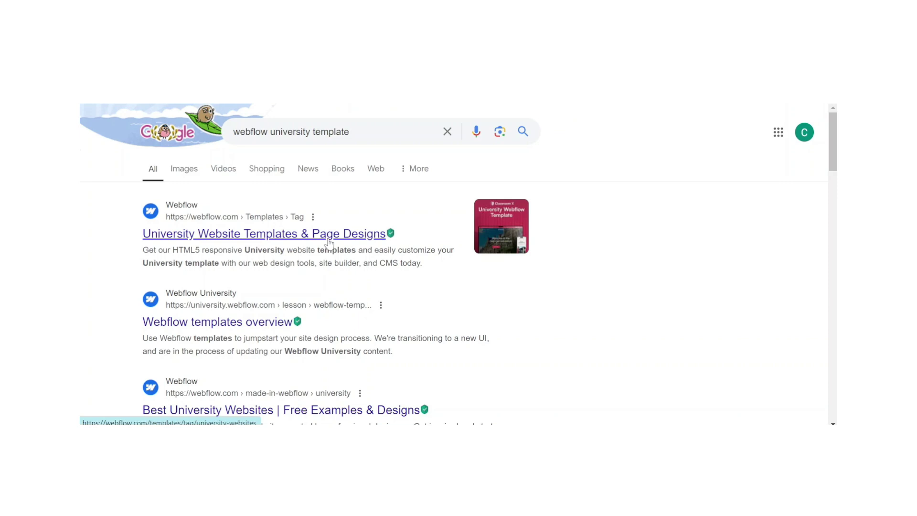
# - Look at the University Website Templates result, then return to the search results
pyautogui.click(329, 242)
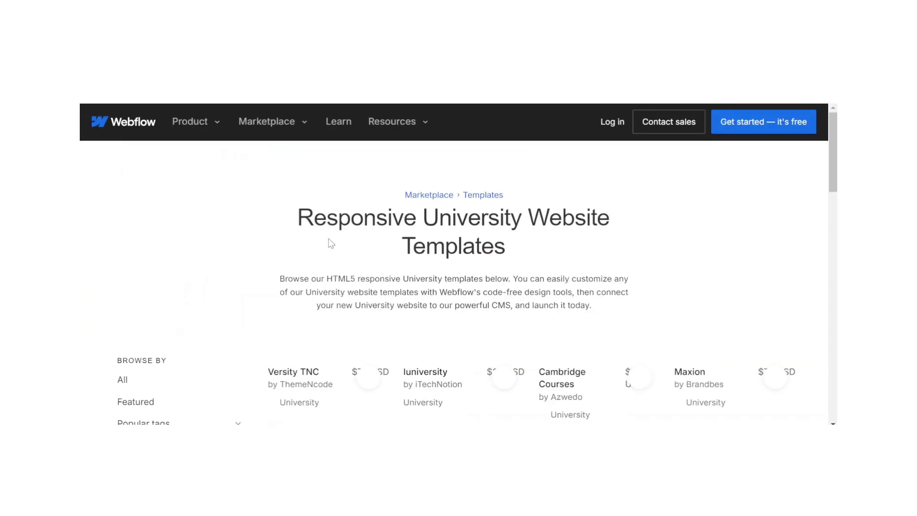
pyautogui.scroll(-4, 332, 244)
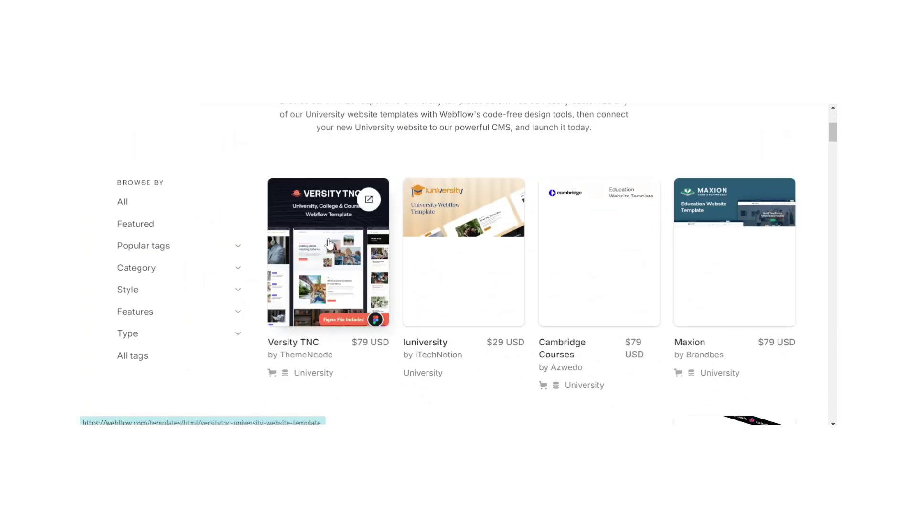
pyautogui.hotkey('alt', 'Left')
# - Browse the Free Website Templates grid
pyautogui.hotkey('alt', 'Right')
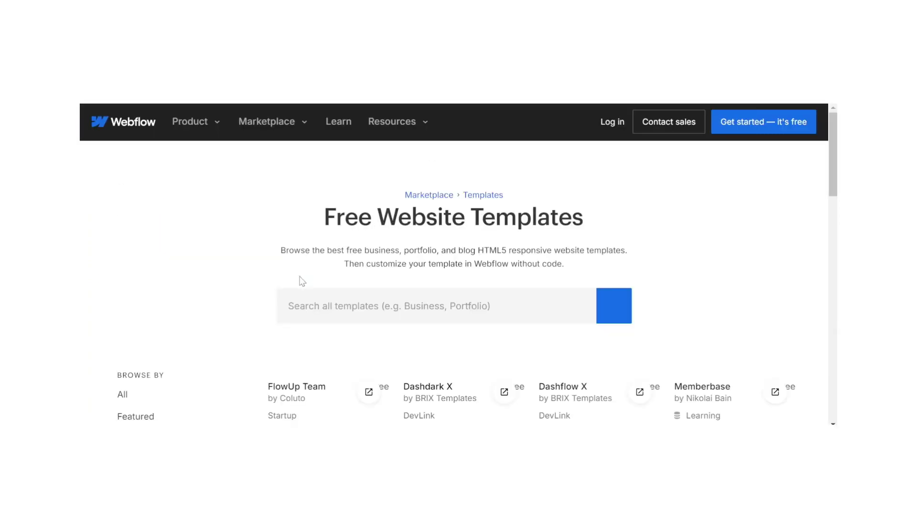
pyautogui.scroll(-4, 302, 281)
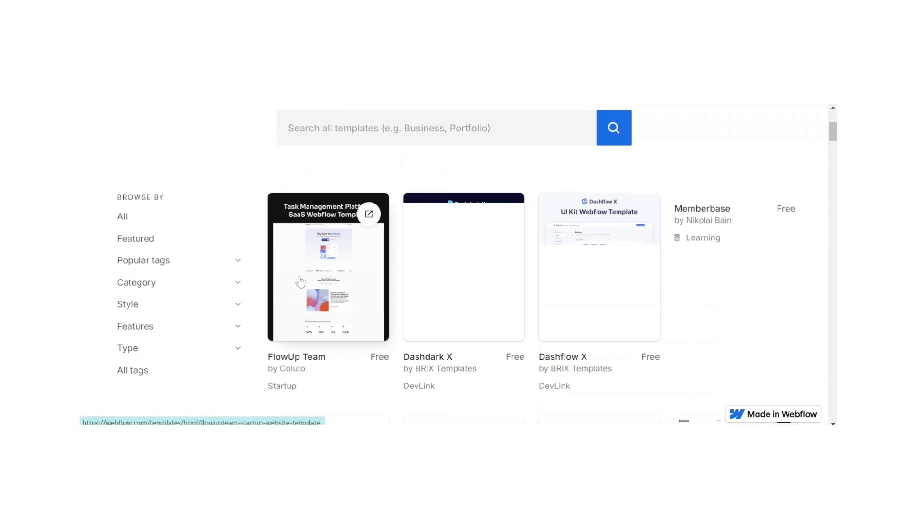
pyautogui.scroll(-2, 298, 282)
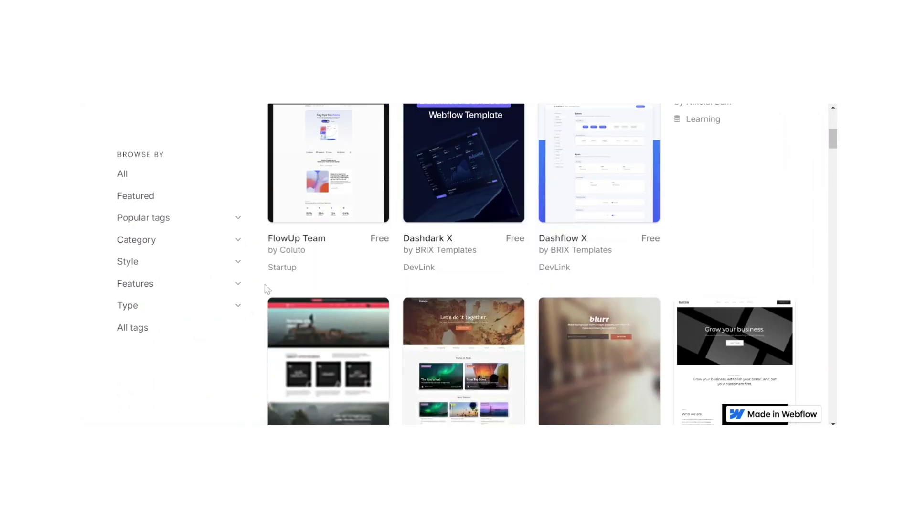
pyautogui.scroll(-2, 267, 289)
pyautogui.scroll(-3, 266, 289)
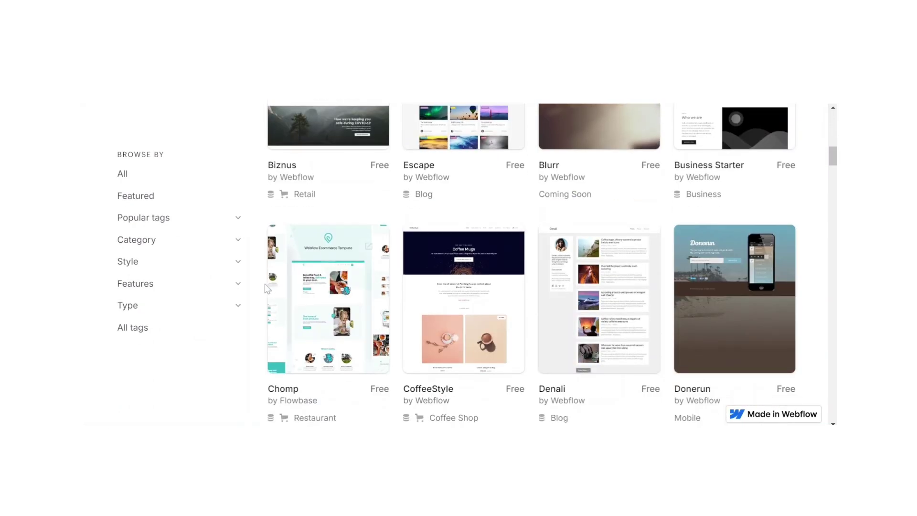
pyautogui.scroll(-2, 266, 289)
pyautogui.scroll(-4, 266, 288)
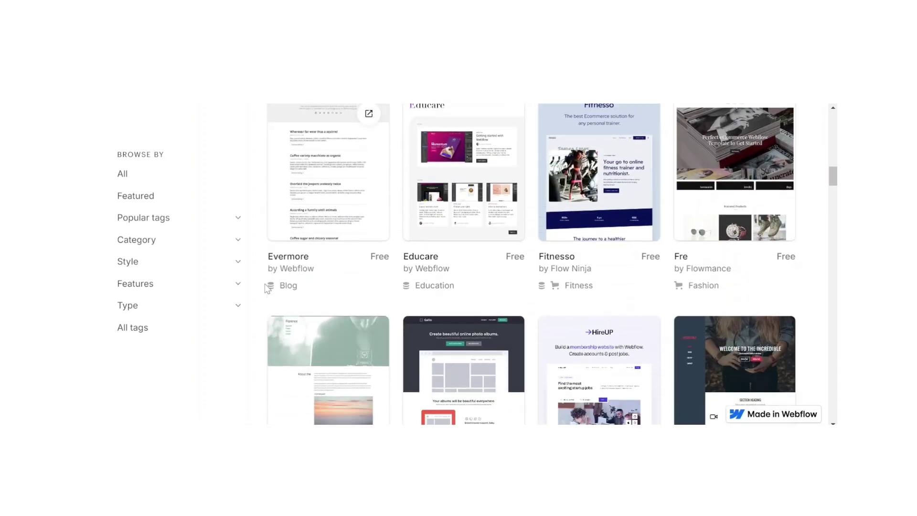
pyautogui.scroll(-3, 266, 286)
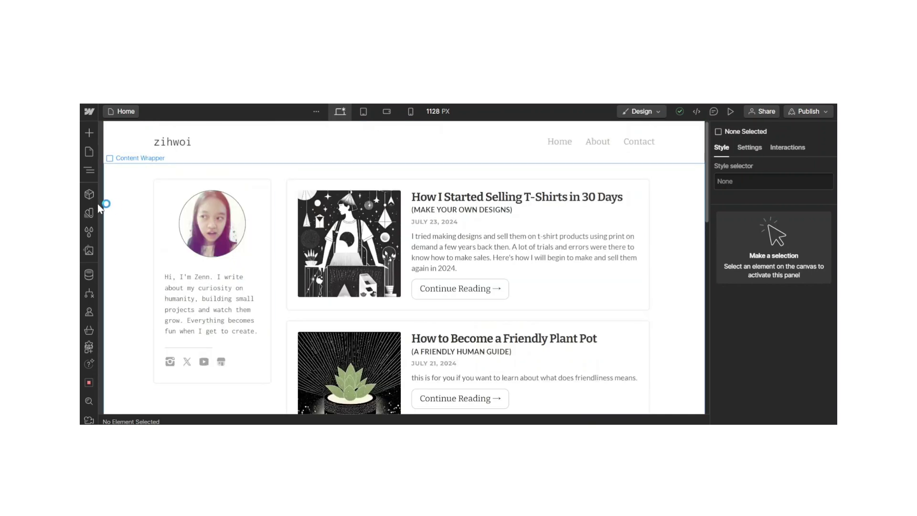
# - Switch to the About page, then open the Blog Posts CMS collection with its six posts
pyautogui.click(91, 151)
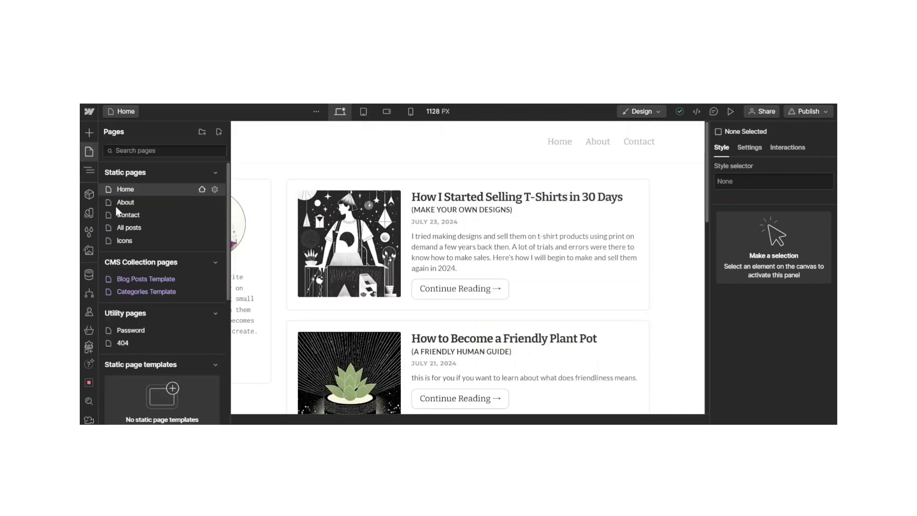
pyautogui.click(180, 204)
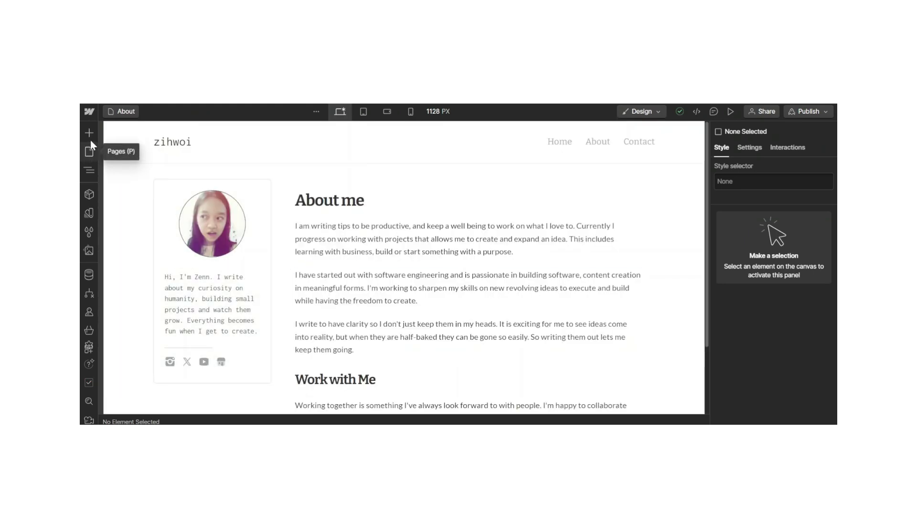
pyautogui.click(89, 195)
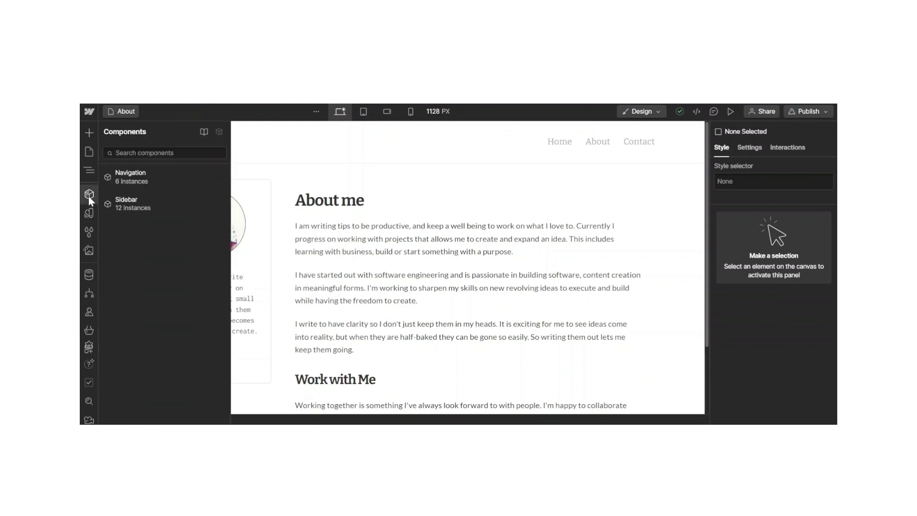
pyautogui.click(89, 272)
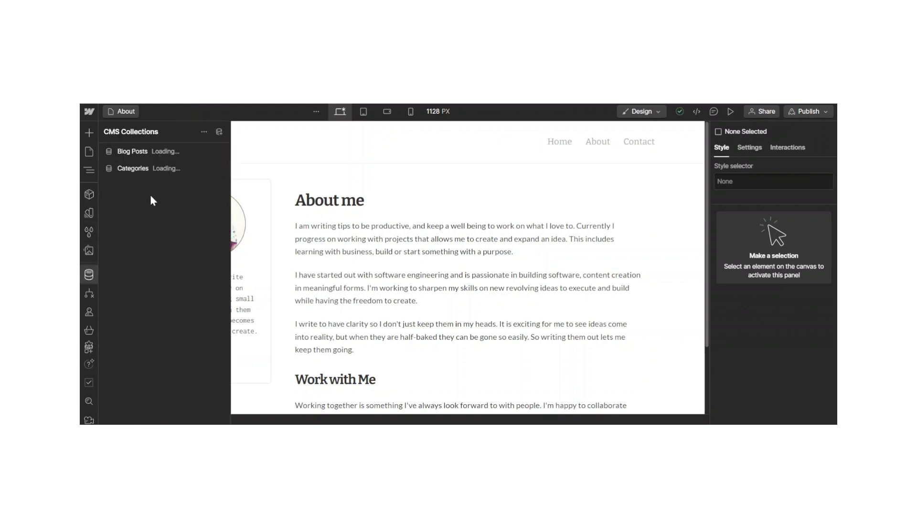
pyautogui.click(169, 150)
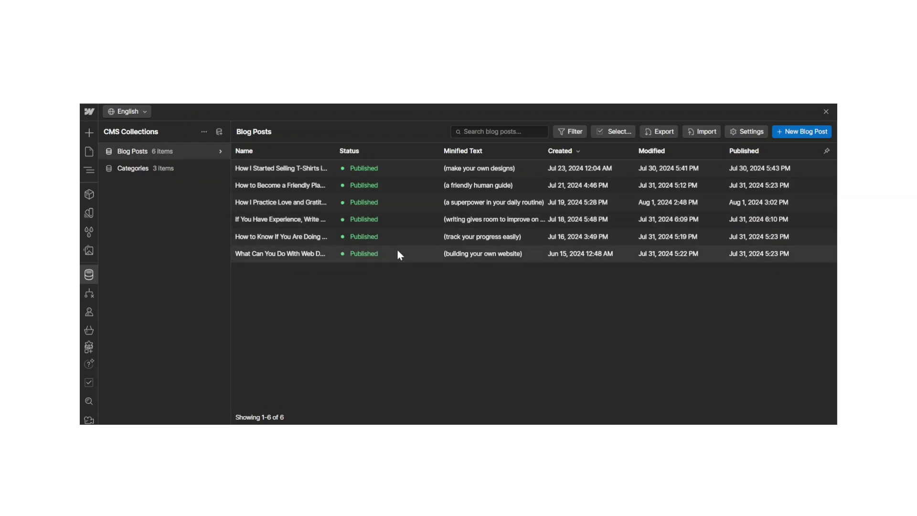
# - Review the 'What Can You Do With Web Design' post's fields and view it on its template page
pyautogui.click(319, 256)
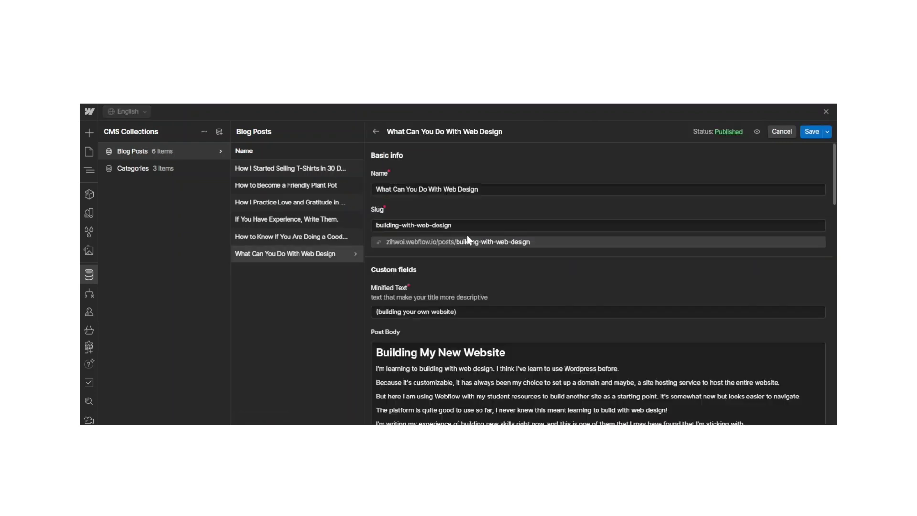
pyautogui.scroll(-5, 467, 237)
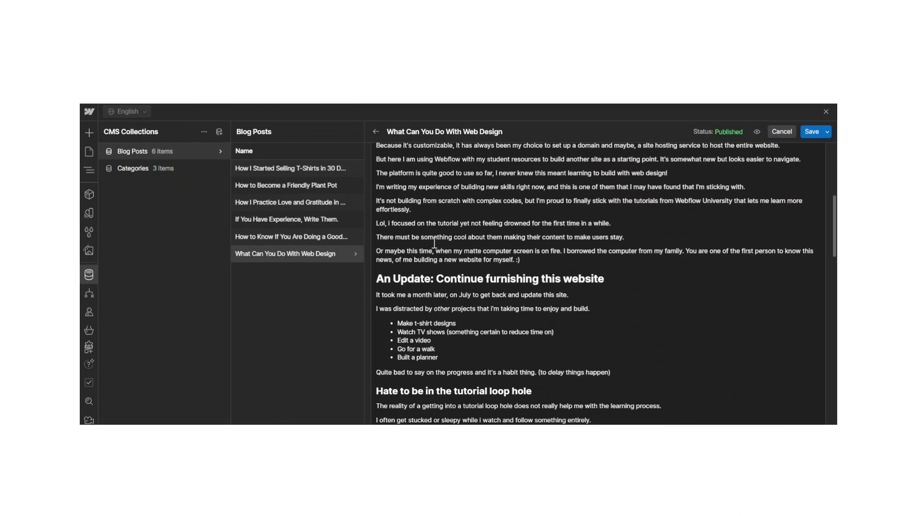
pyautogui.scroll(5, 435, 244)
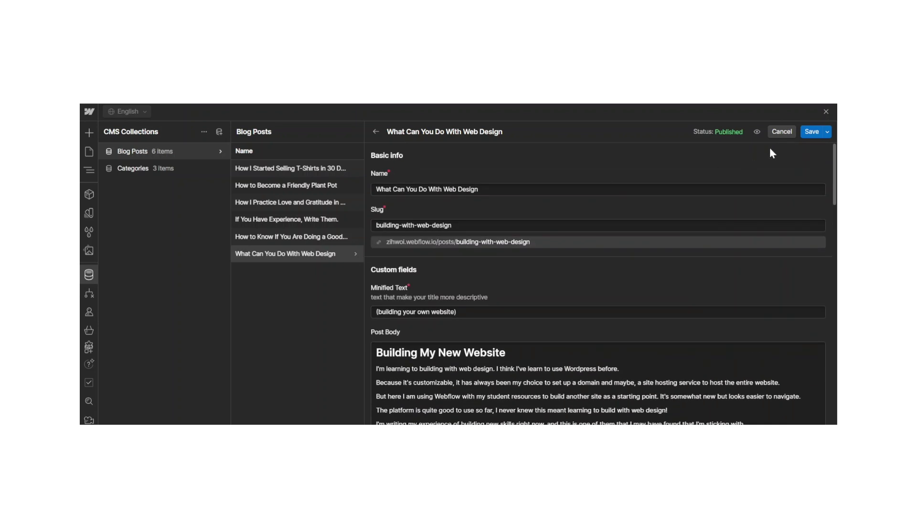
pyautogui.click(758, 132)
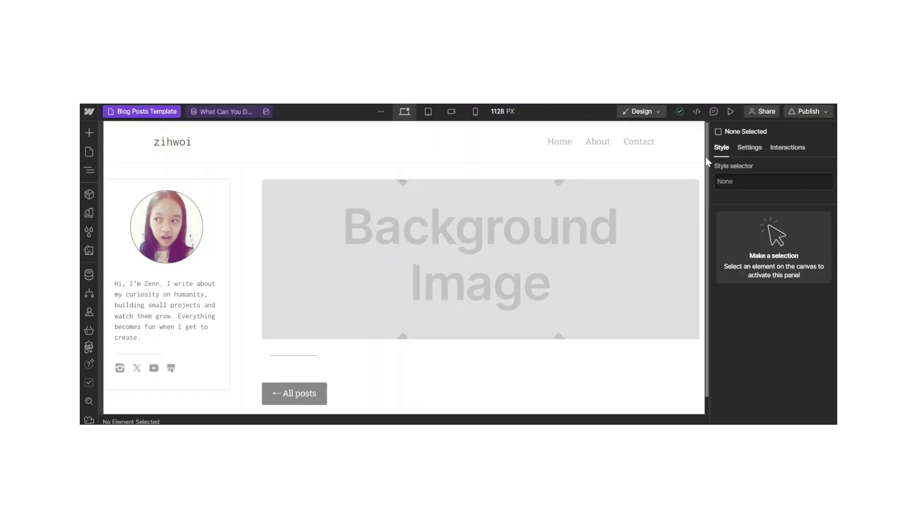
pyautogui.scroll(-10, 660, 191)
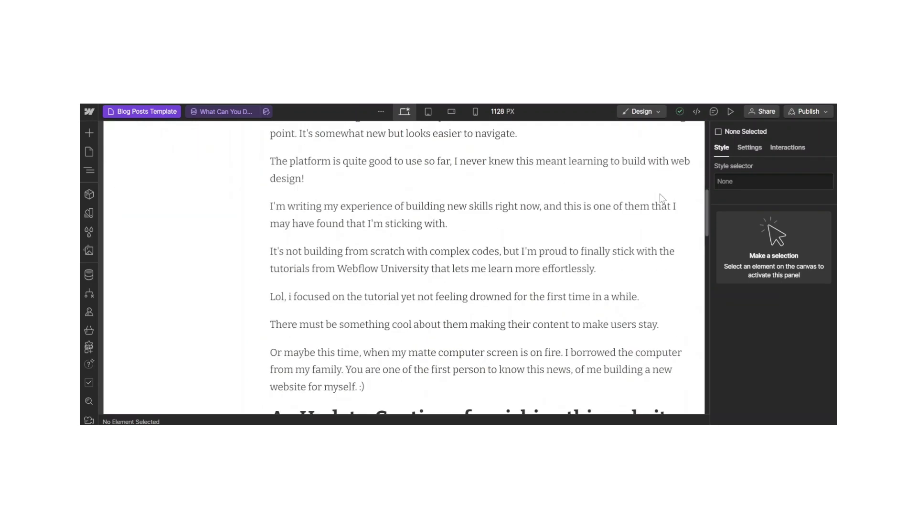
pyautogui.scroll(3, 660, 193)
pyautogui.click(731, 112)
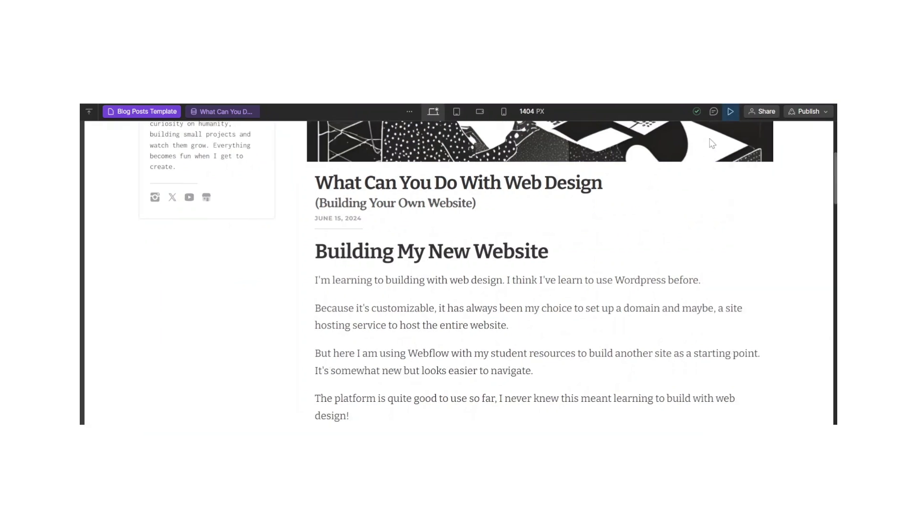
pyautogui.scroll(-5, 689, 158)
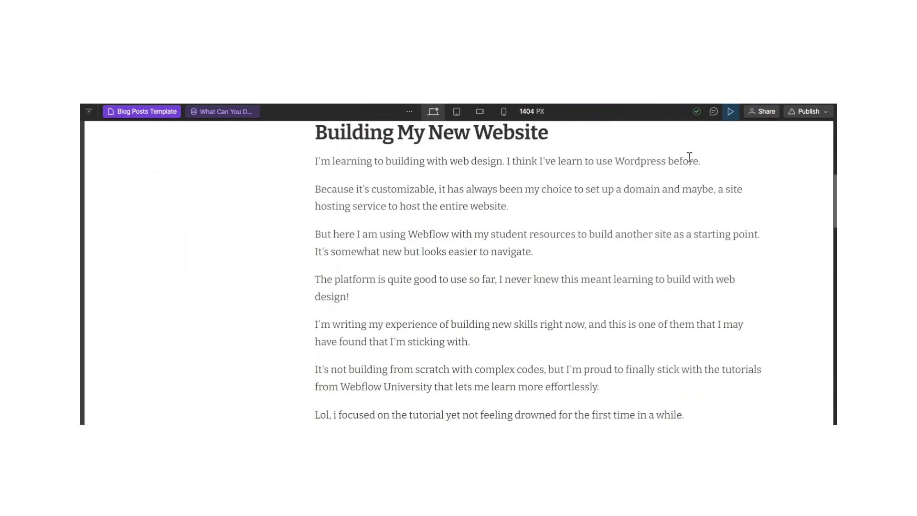
pyautogui.scroll(-3, 689, 157)
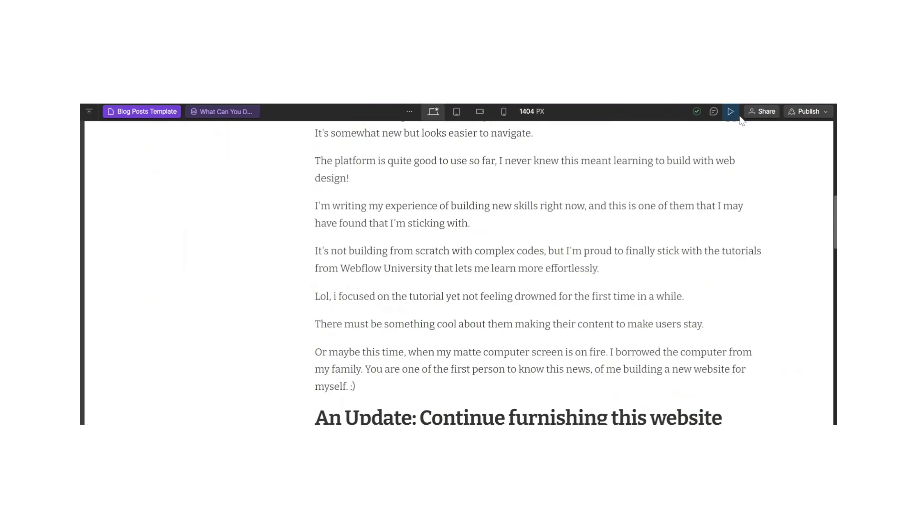
pyautogui.click(731, 111)
# - Publish the site to its staging webflow.io domain and close the publish menu
pyautogui.click(804, 113)
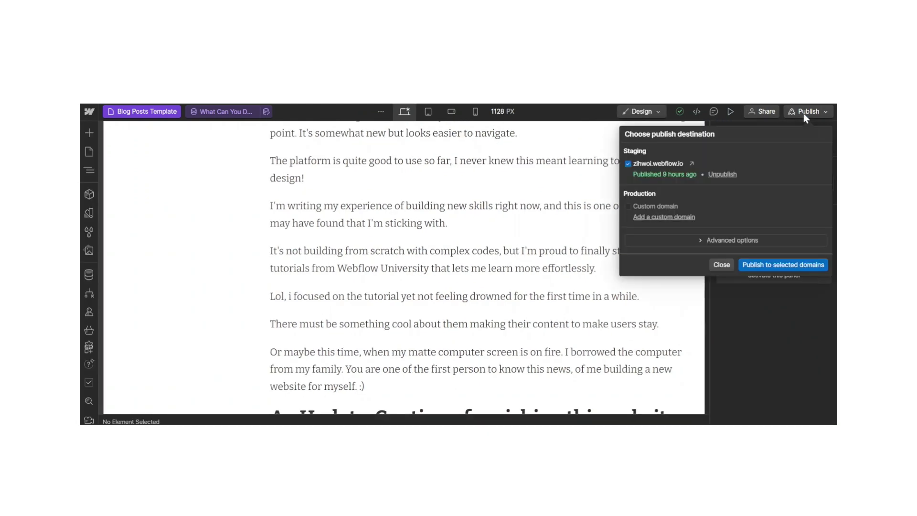
pyautogui.click(784, 265)
pyautogui.press('Escape')
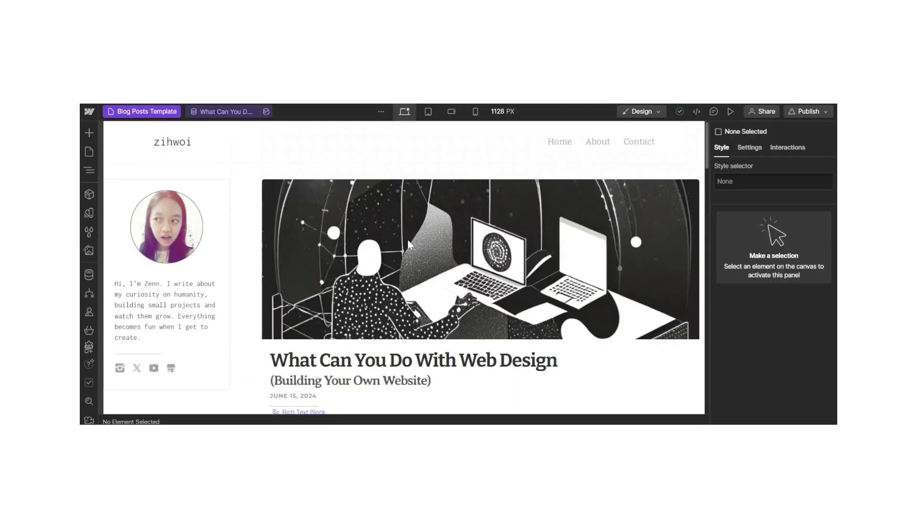
# - Review the Categories collection's Travel, Tech and Music items in the CMS panel, then close it
pyautogui.scroll(-3, 408, 240)
pyautogui.click(83, 196)
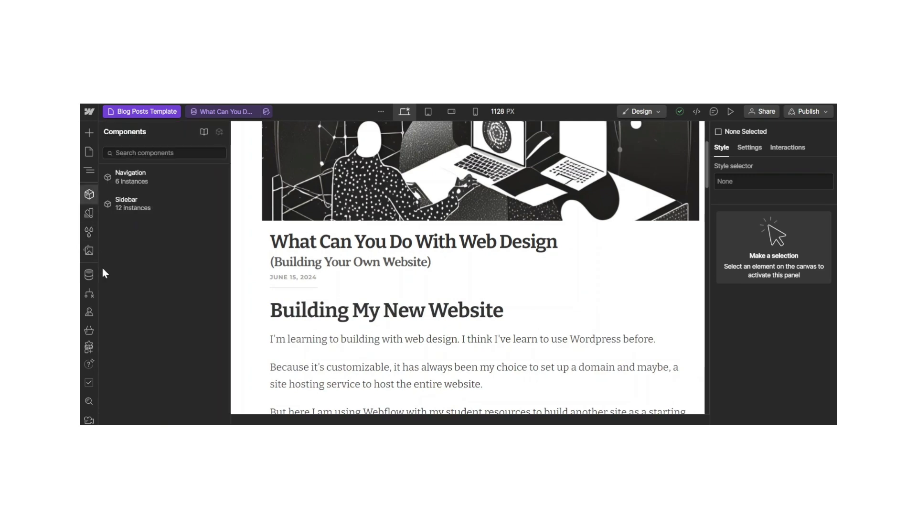
pyautogui.click(90, 279)
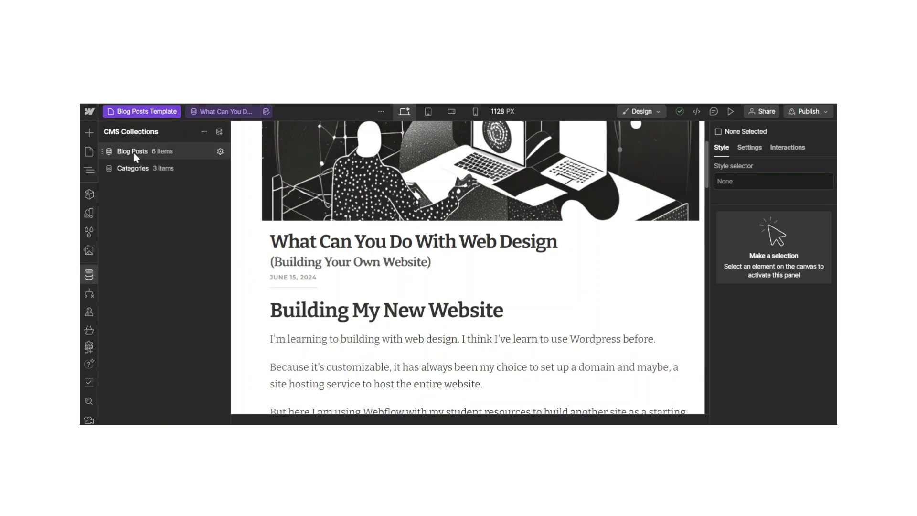
pyautogui.click(133, 168)
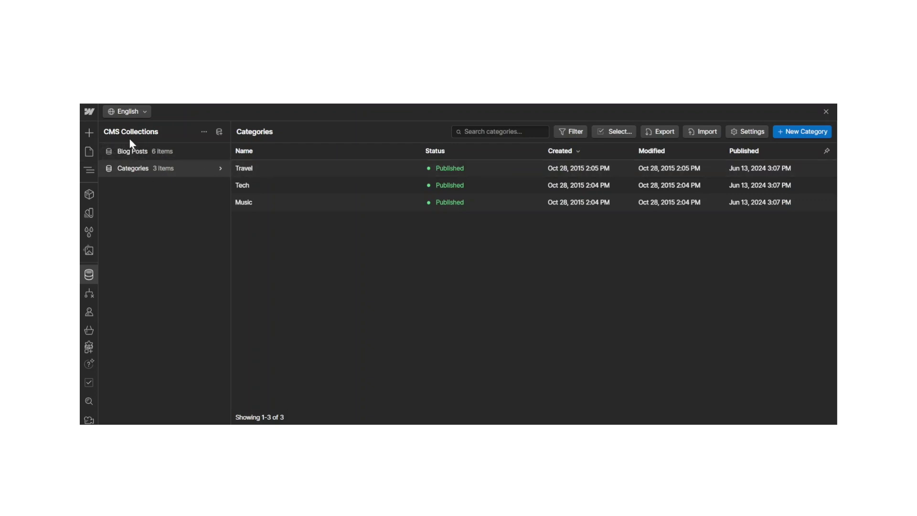
pyautogui.click(827, 112)
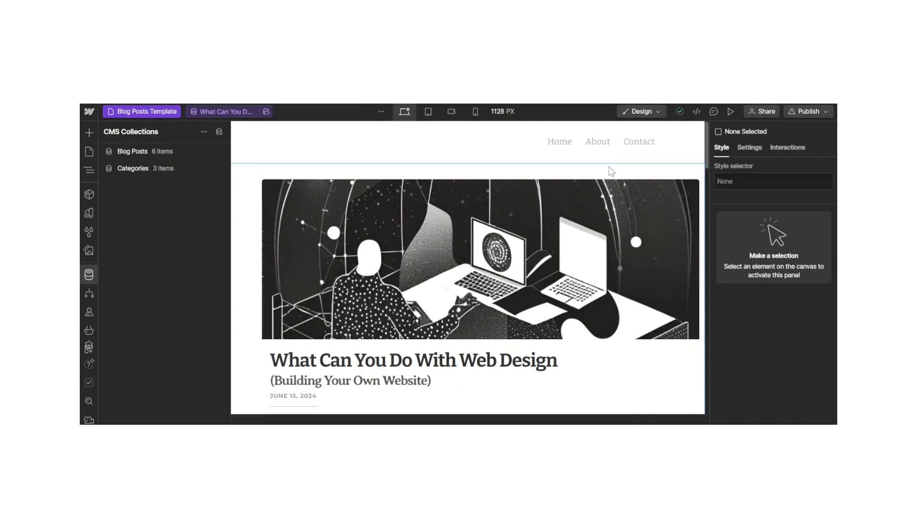
# - Preview the blog and scroll through the Home page's list of posts
pyautogui.click(731, 112)
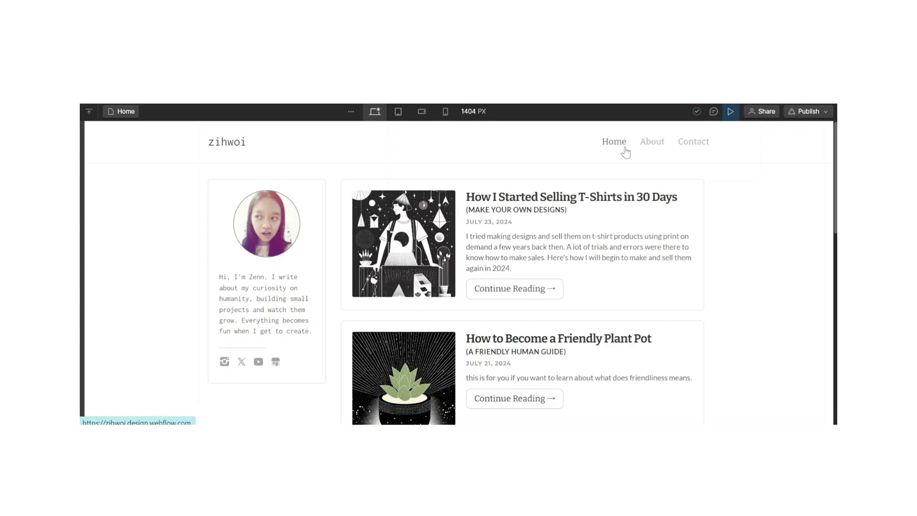
pyautogui.scroll(-6, 627, 152)
pyautogui.scroll(-5, 628, 152)
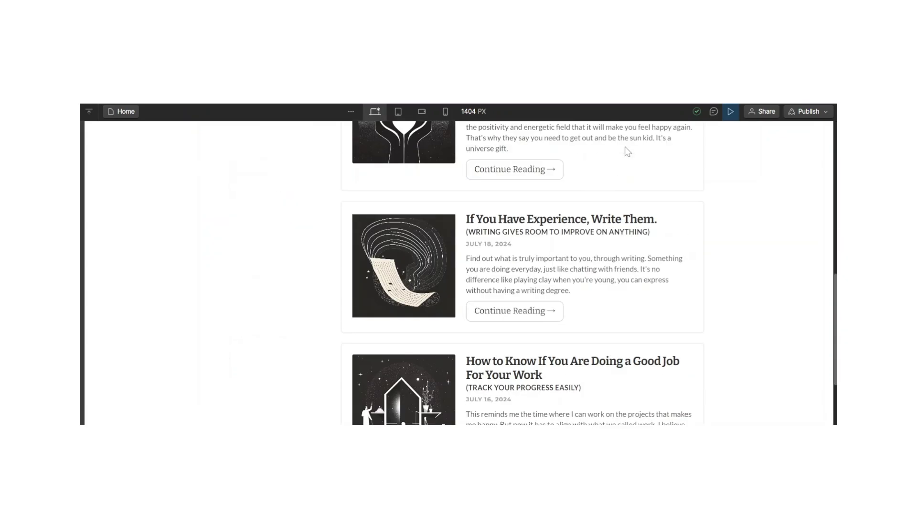
pyautogui.scroll(12, 626, 146)
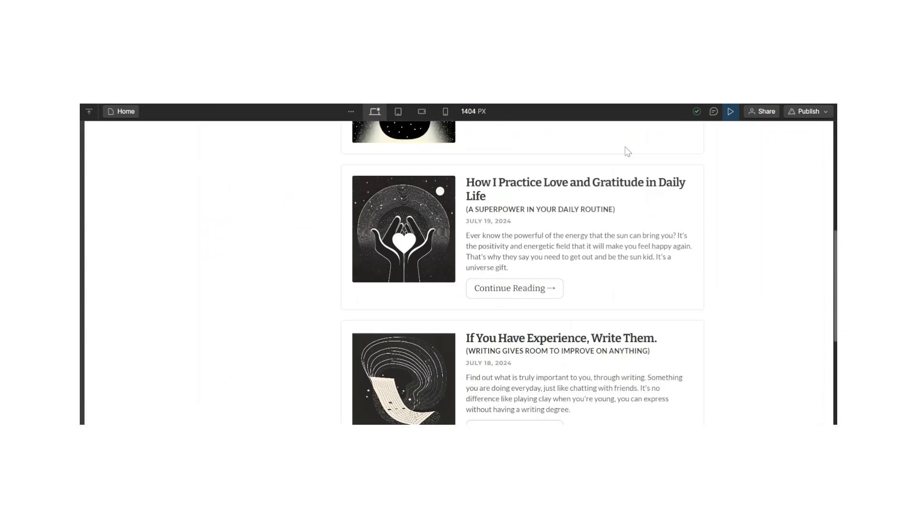